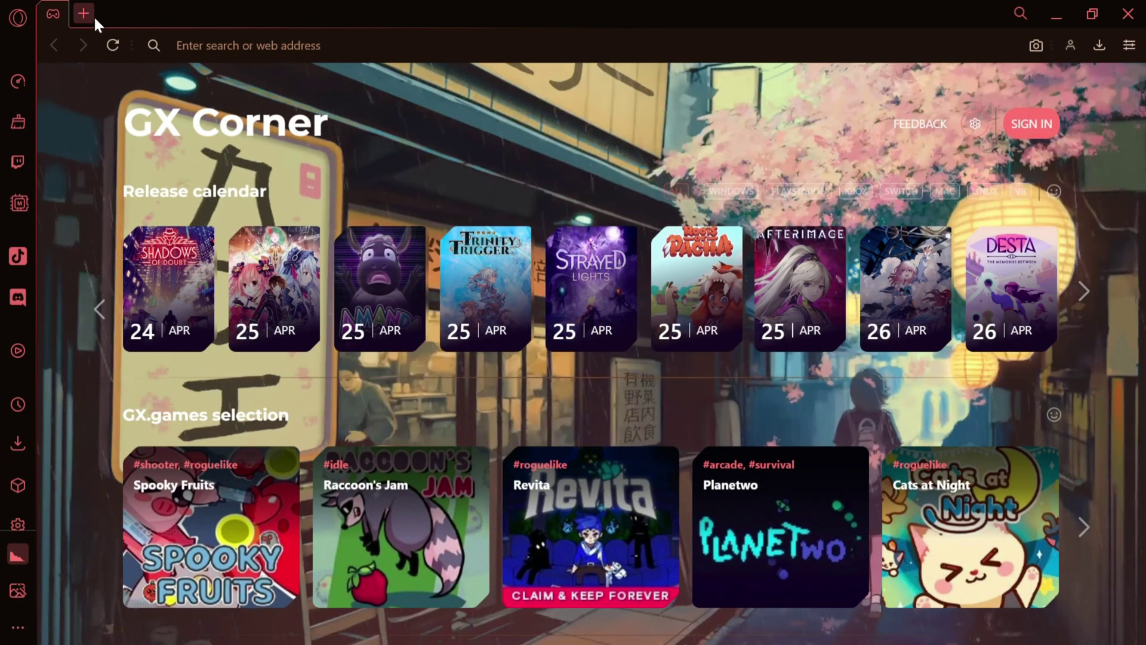
Open a fresh Speed Dial start-page tab and show its widgets panel
{"action": "left_click", "coordinate": [83, 13]}
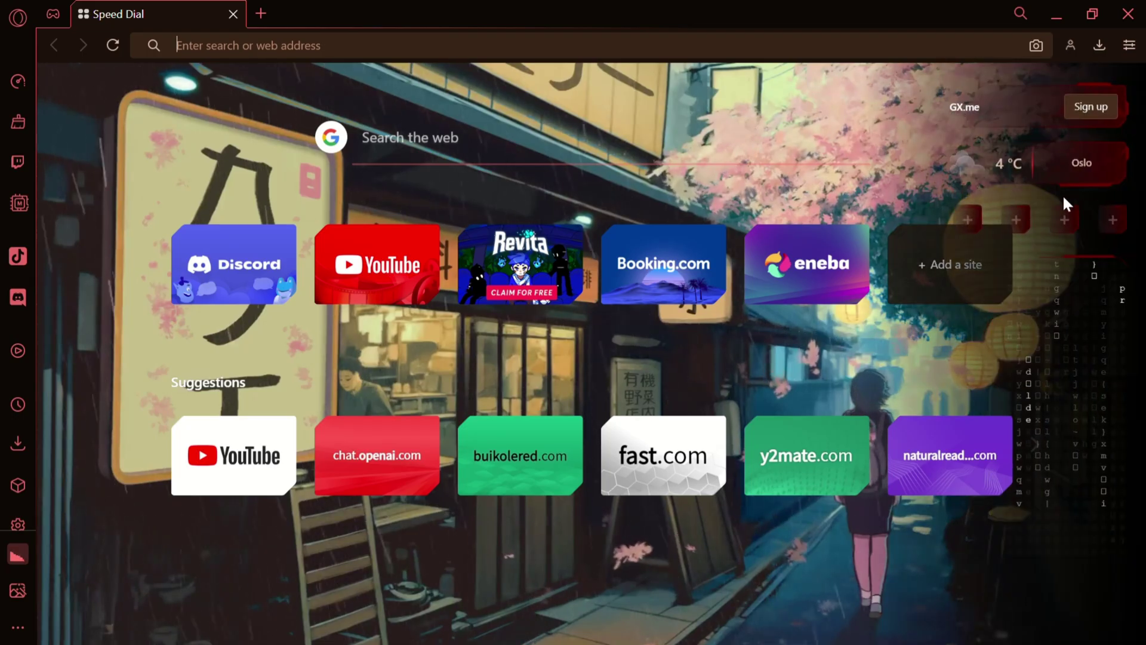
{"action": "key", "text": "ctrl+w"}
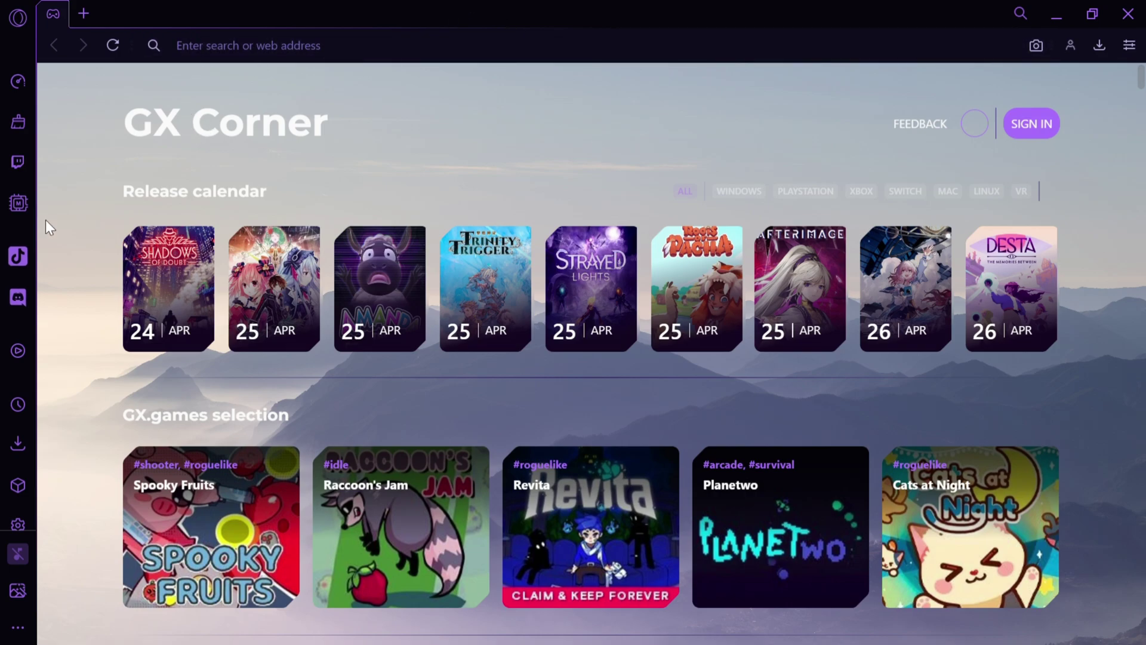
{"action": "left_click", "coordinate": [82, 16]}
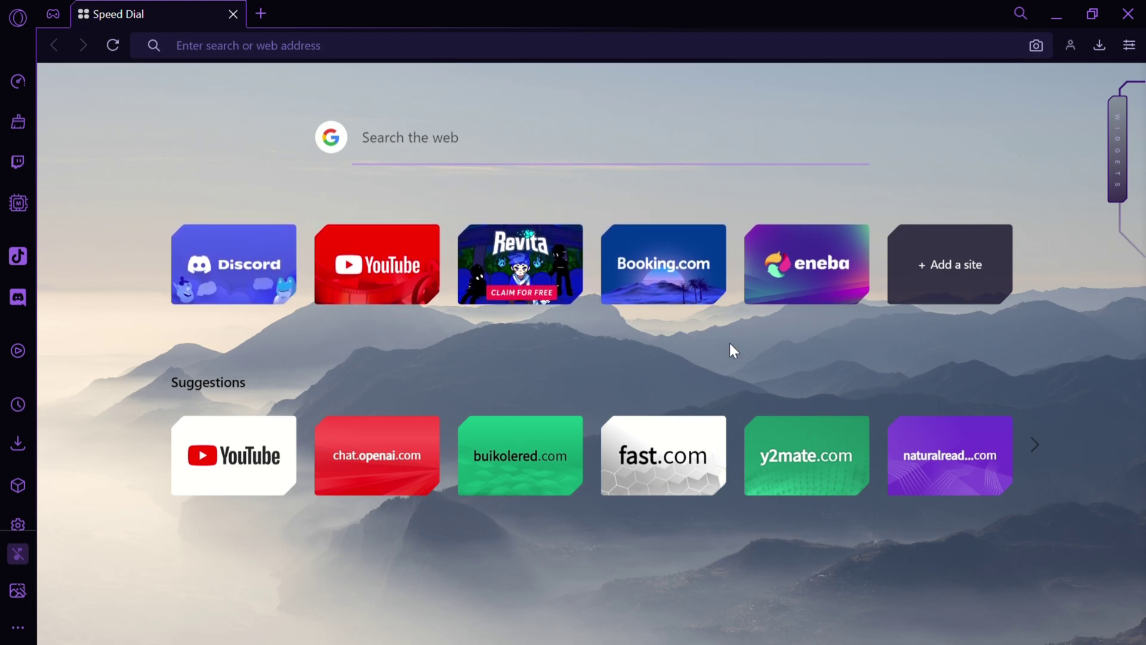
{"action": "left_click", "coordinate": [1122, 183]}
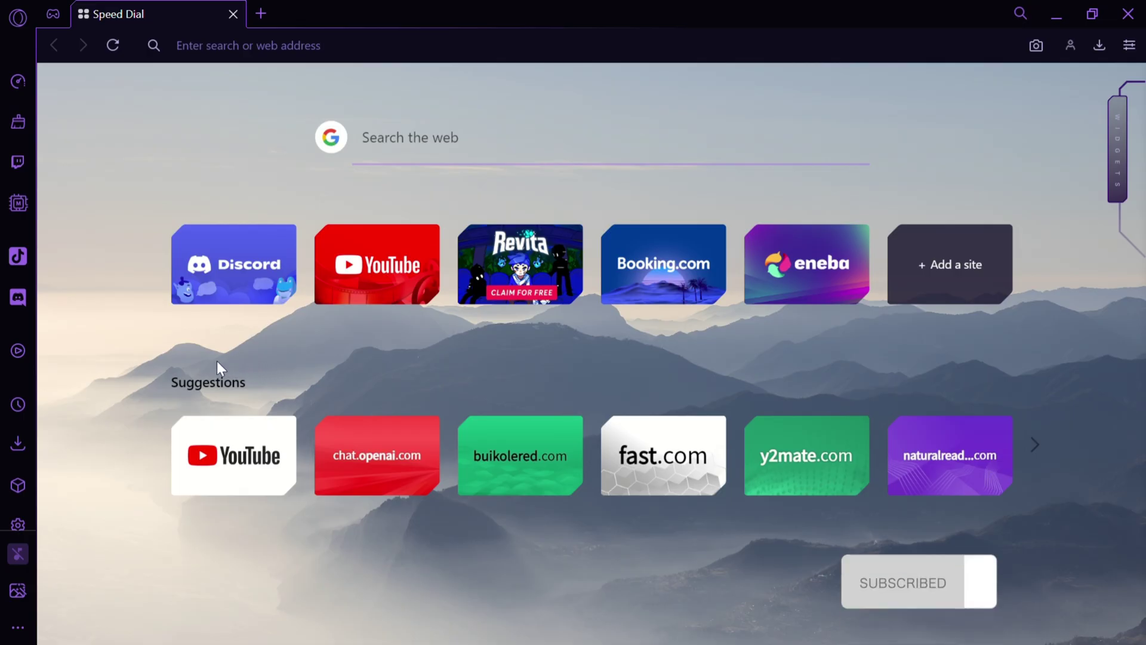
Turn on the installed LoFi Chill mod, then close the Mods page tab
{"action": "left_click", "coordinate": [31, 208]}
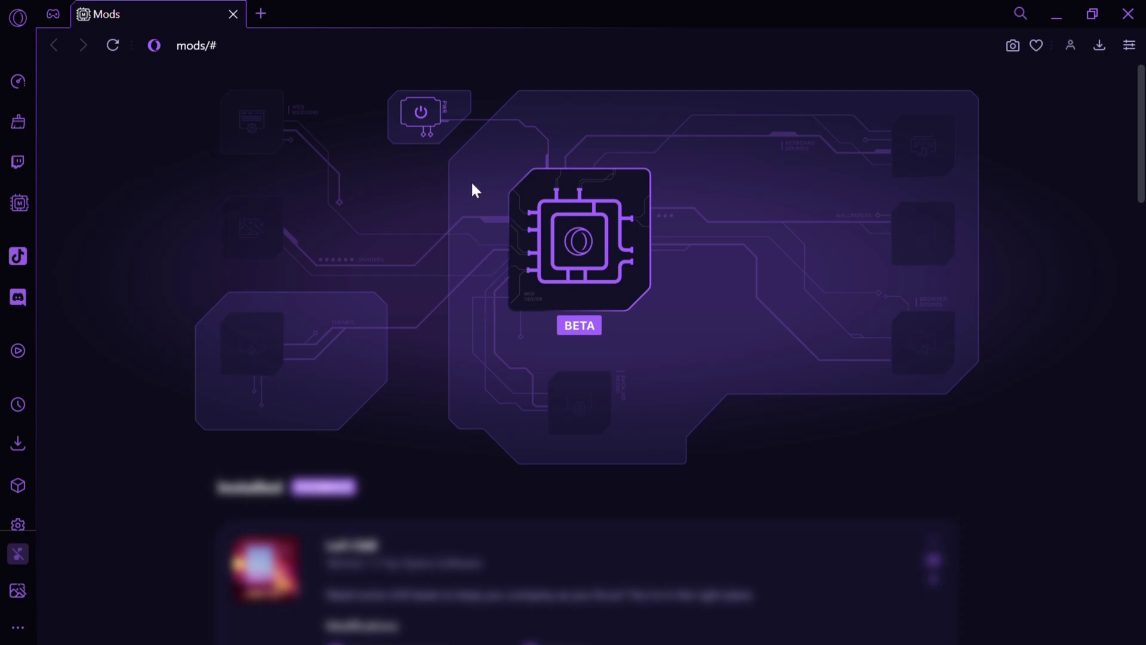
{"action": "left_click", "coordinate": [421, 113]}
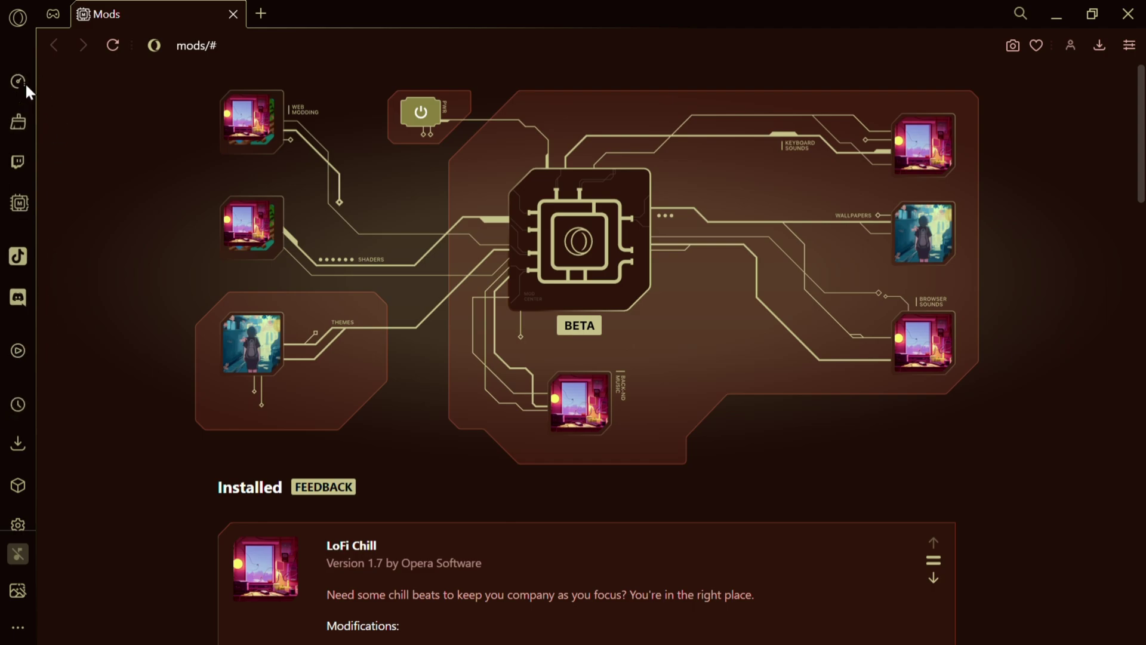
{"action": "left_click", "coordinate": [55, 2]}
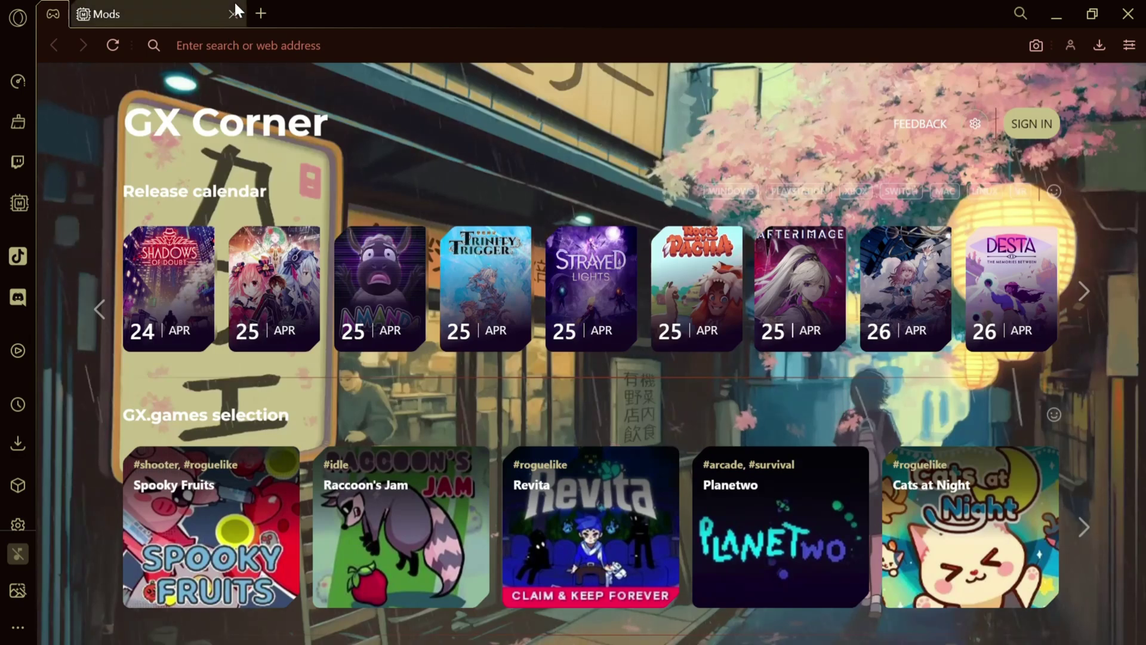
{"action": "key", "text": "ctrl+w"}
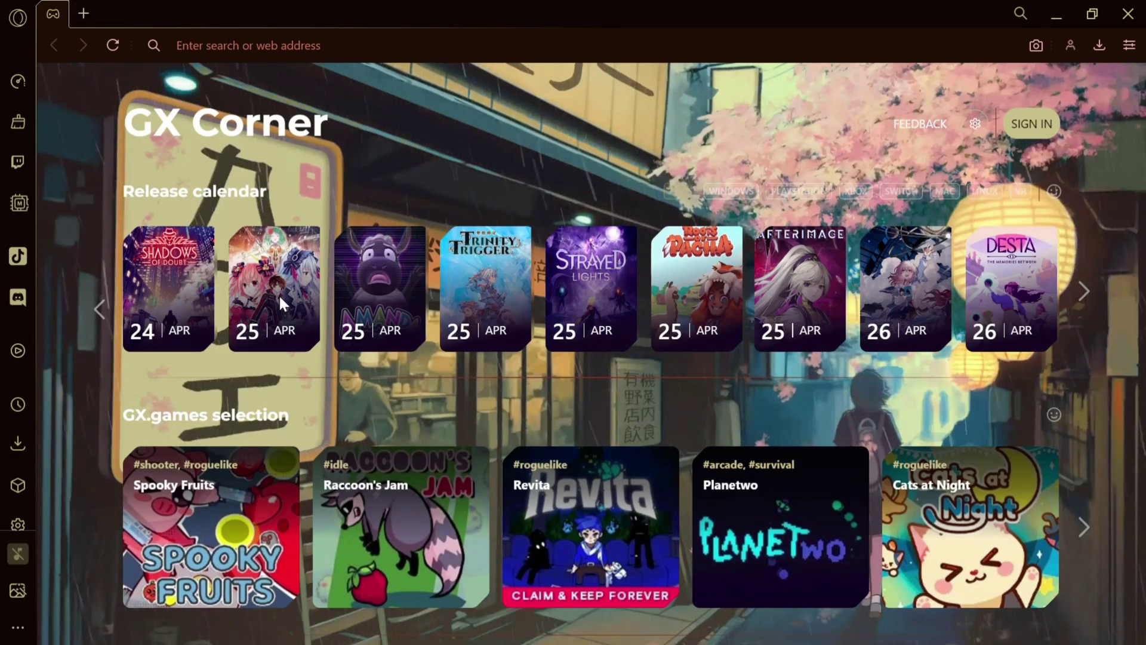
{"action": "left_click", "coordinate": [17, 525]}
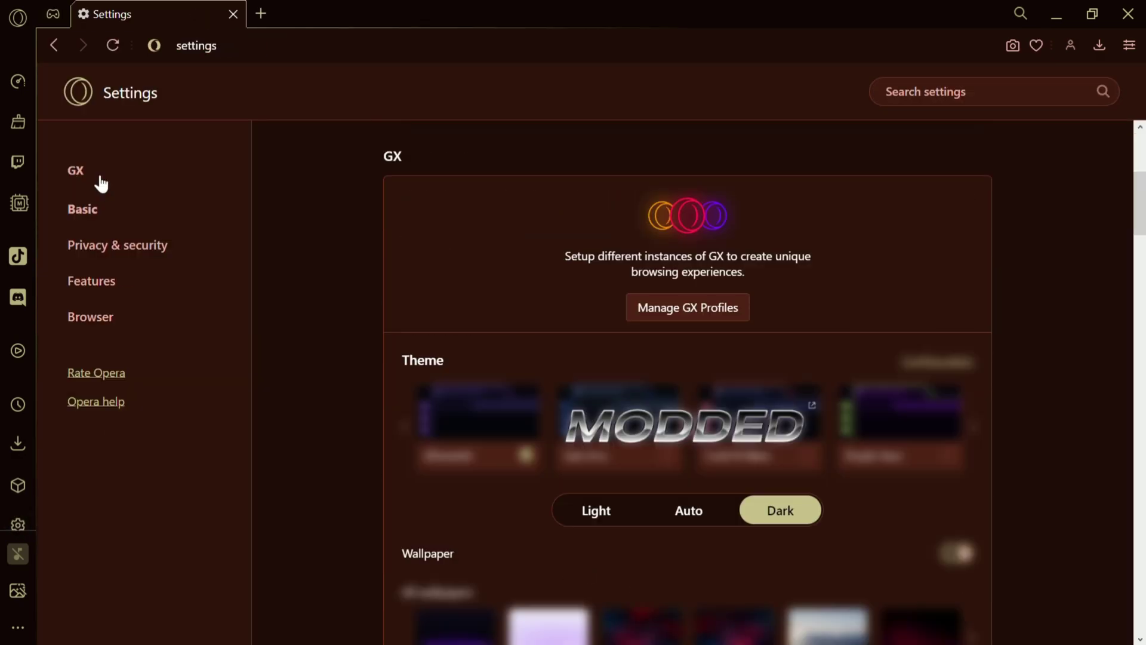
{"action": "scroll", "coordinate": [811, 311], "scroll_direction": "down", "scroll_amount": 1}
{"action": "scroll", "coordinate": [810, 314], "scroll_direction": "down", "scroll_amount": 2}
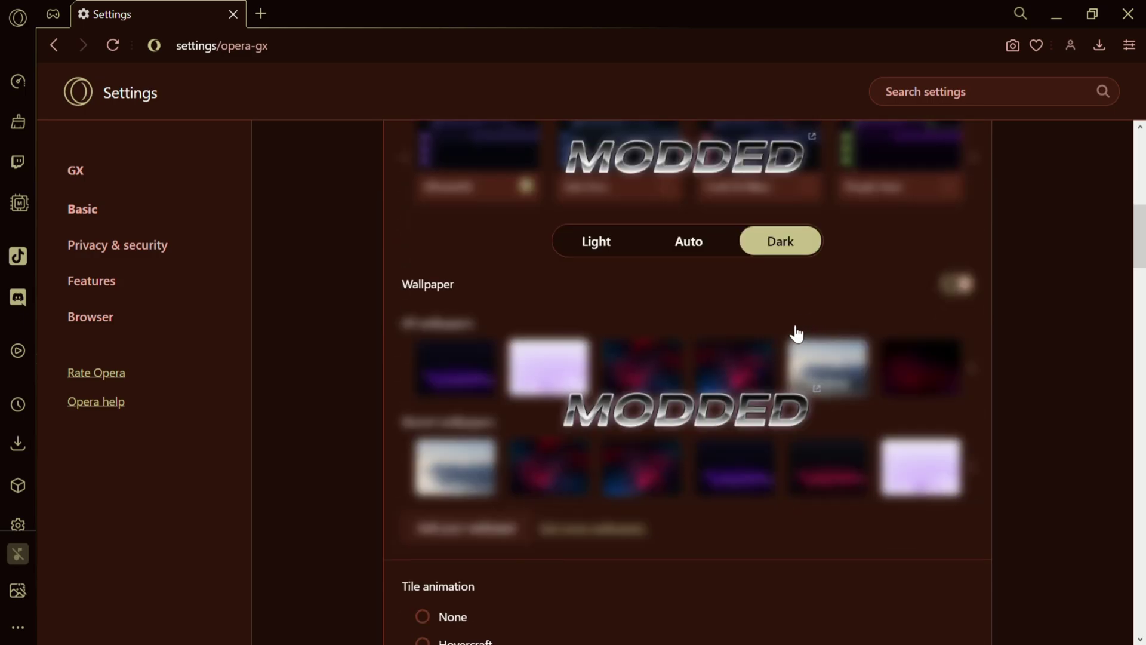
{"action": "scroll", "coordinate": [796, 333], "scroll_direction": "down", "scroll_amount": 1}
{"action": "scroll", "coordinate": [646, 334], "scroll_direction": "down", "scroll_amount": 1}
{"action": "scroll", "coordinate": [626, 328], "scroll_direction": "down", "scroll_amount": 1}
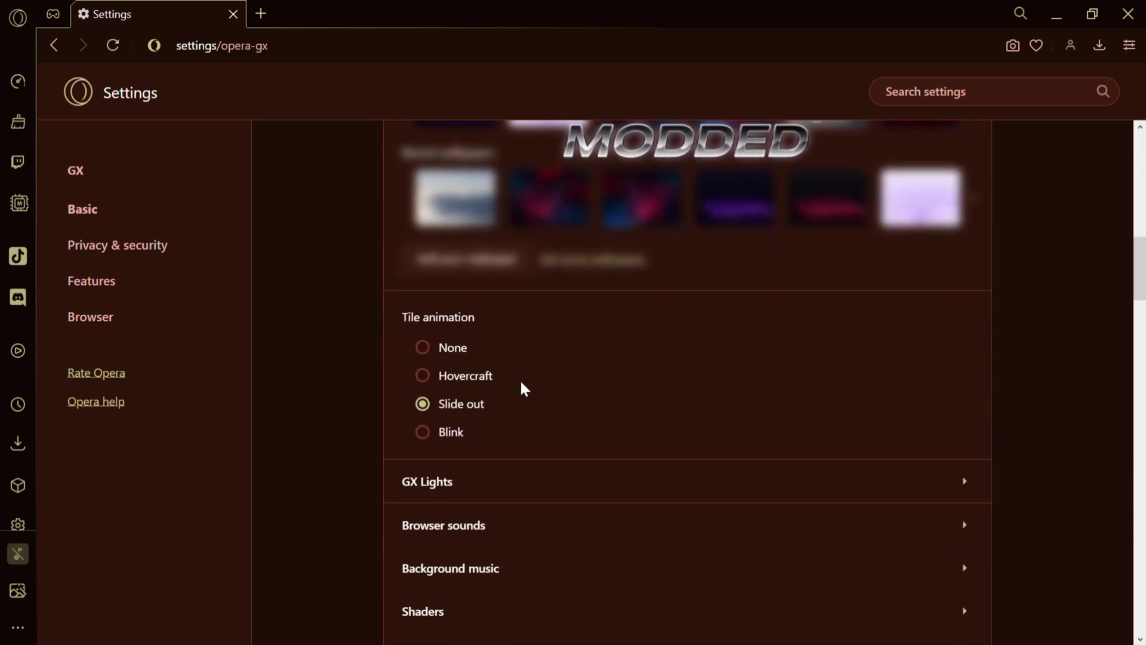
{"action": "scroll", "coordinate": [530, 415], "scroll_direction": "up", "scroll_amount": 2}
{"action": "scroll", "coordinate": [624, 218], "scroll_direction": "up", "scroll_amount": 2}
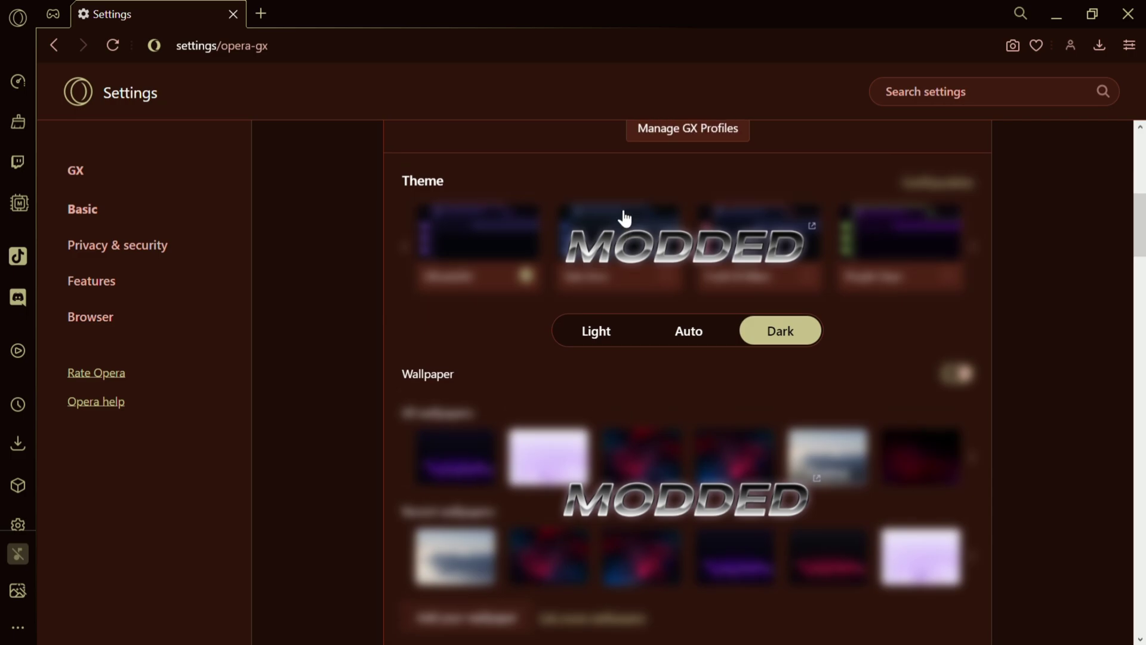
{"action": "scroll", "coordinate": [647, 376], "scroll_direction": "down", "scroll_amount": 1}
{"action": "scroll", "coordinate": [642, 331], "scroll_direction": "down", "scroll_amount": 2}
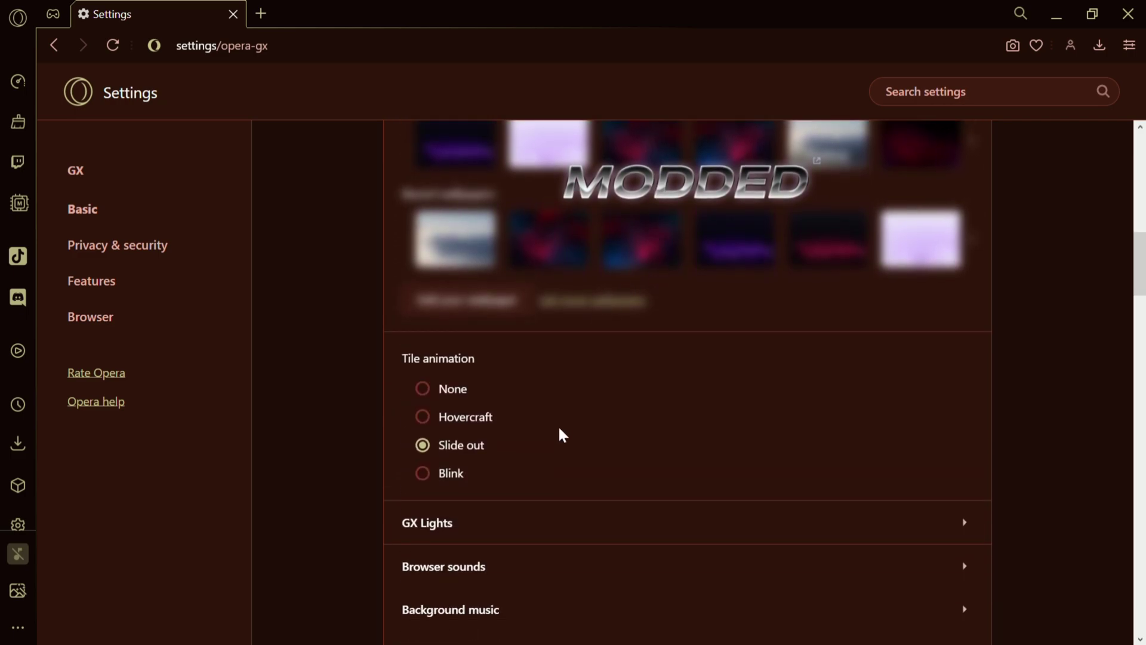
{"action": "scroll", "coordinate": [555, 442], "scroll_direction": "down", "scroll_amount": 2}
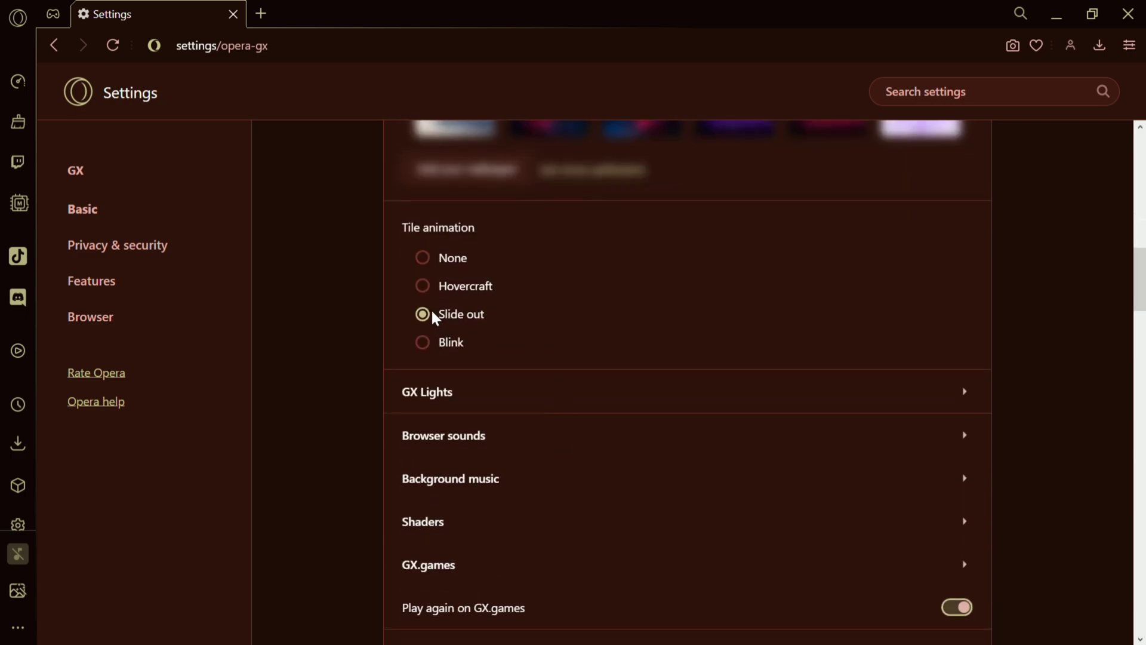
{"action": "scroll", "coordinate": [515, 350], "scroll_direction": "down", "scroll_amount": 1}
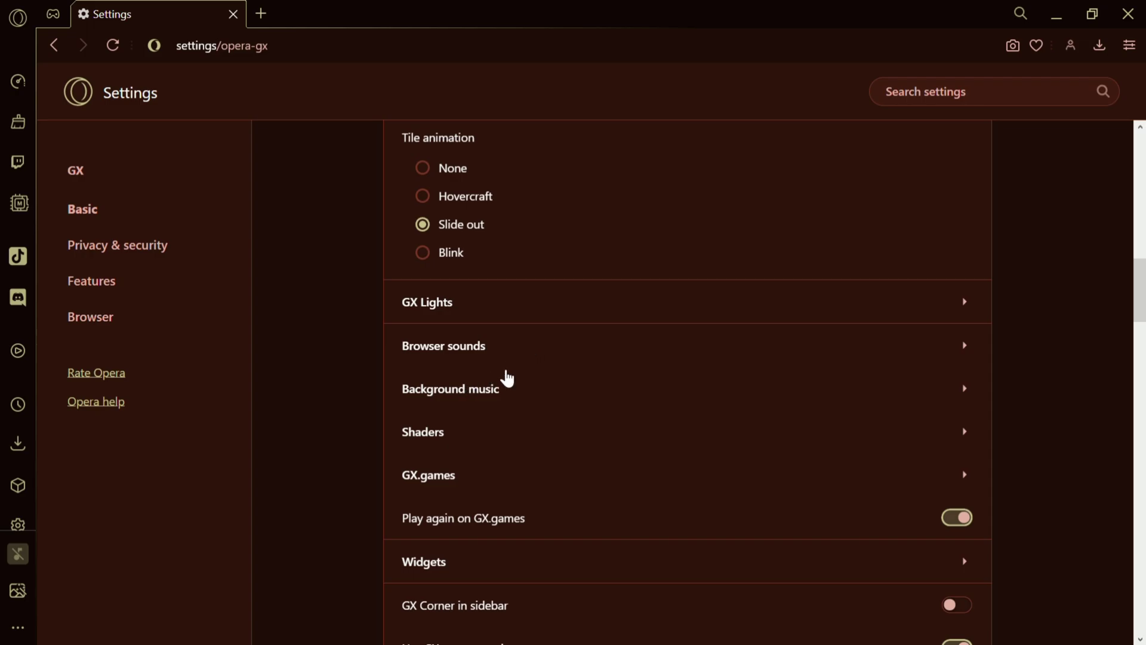
Raise the background music volume from 20 to about 69
{"action": "left_click", "coordinate": [507, 384]}
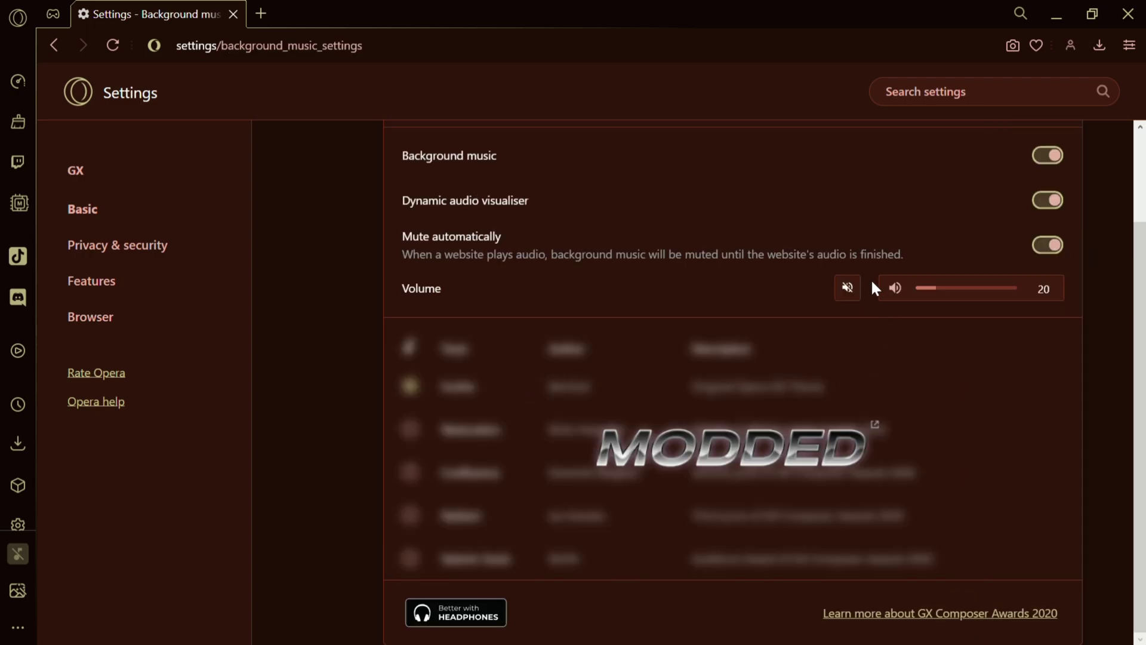
{"action": "left_click", "coordinate": [948, 288]}
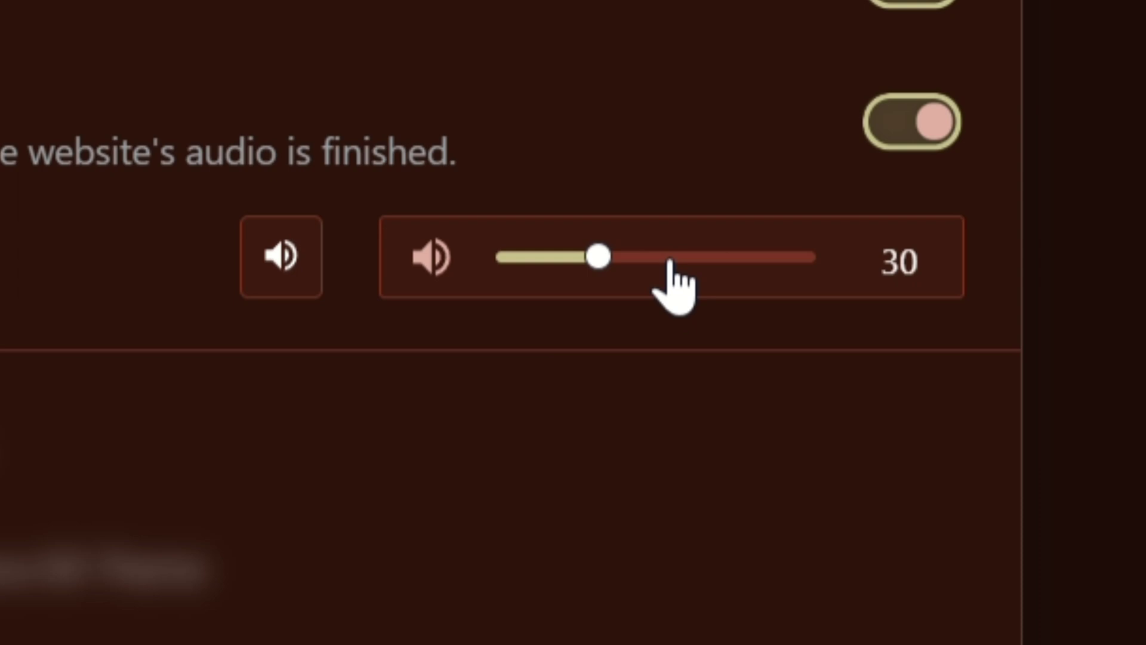
{"action": "left_click_drag", "start_coordinate": [670, 263], "coordinate": [728, 258]}
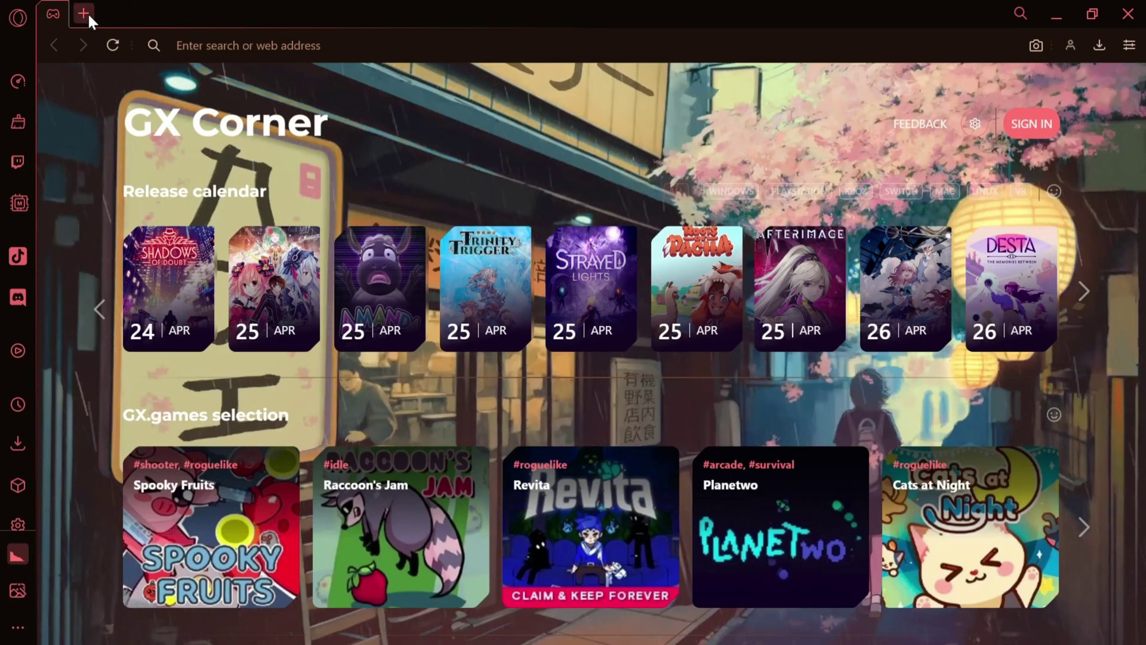